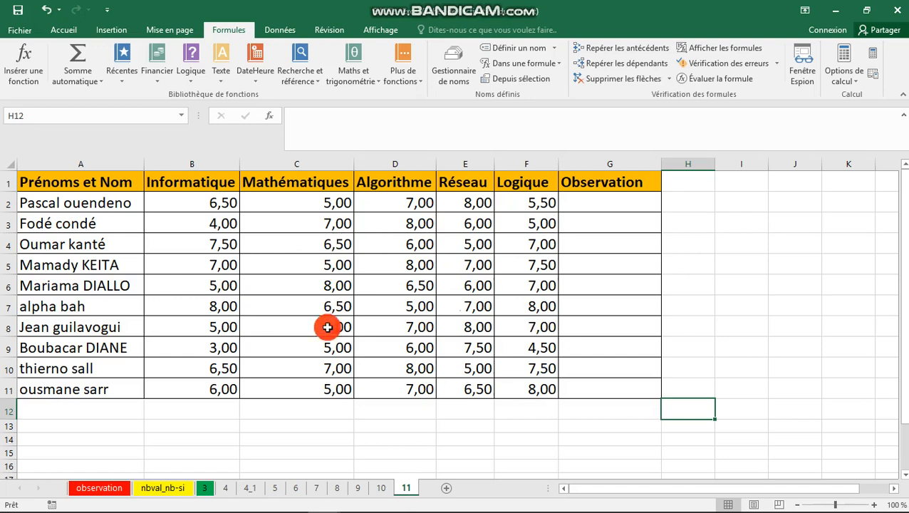
Step: Widen the Observation column slightly
click(617, 207)
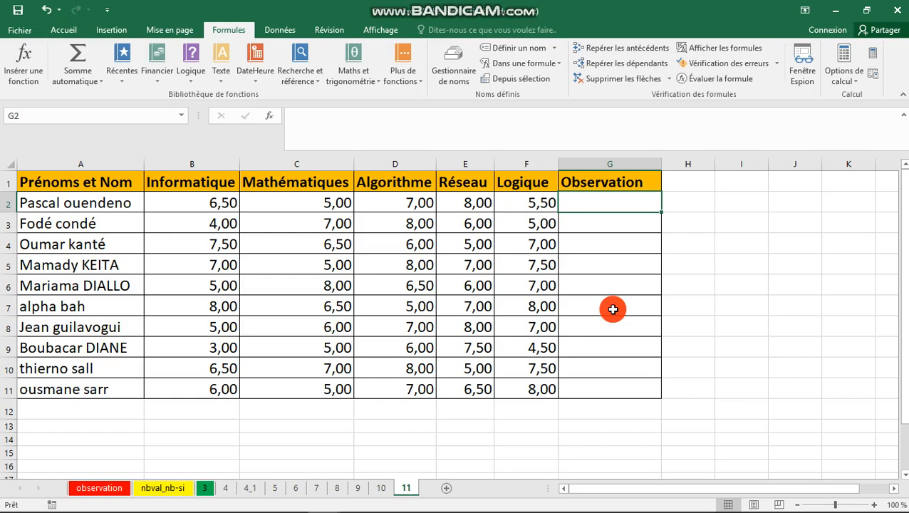
click(613, 347)
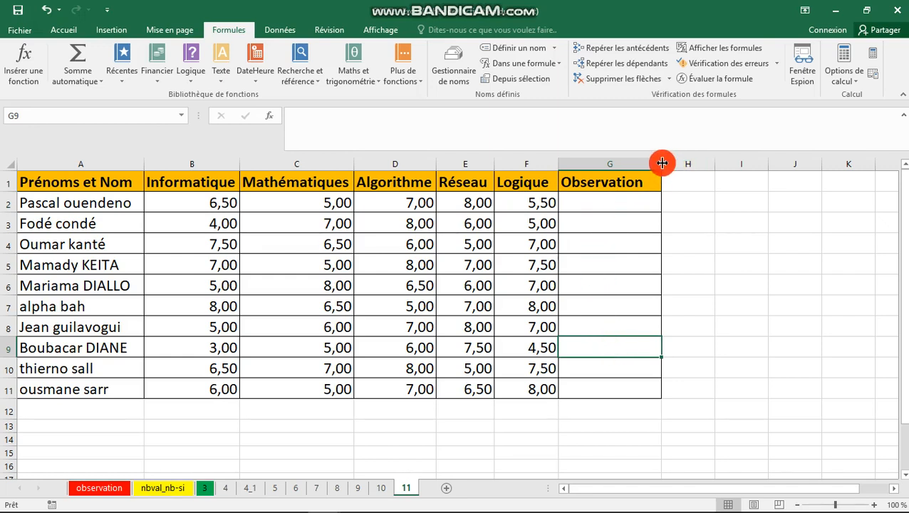
drag(662, 163, 667, 162)
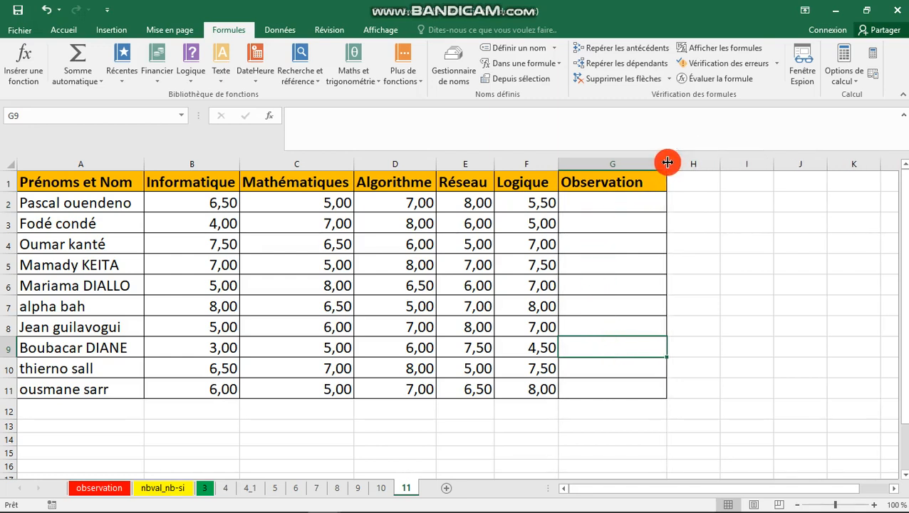
click(637, 221)
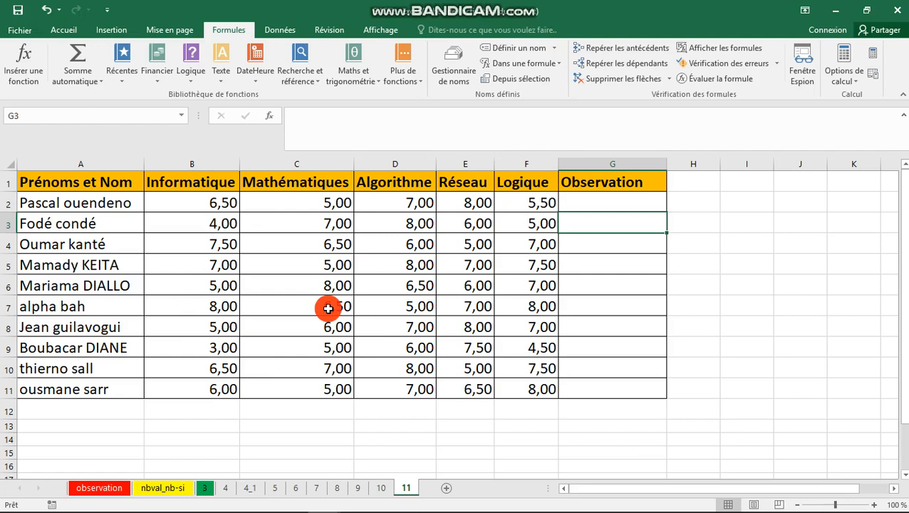
Step: Start a formula in G2 with the SI function and a nested ET function as its logical test
click(601, 202)
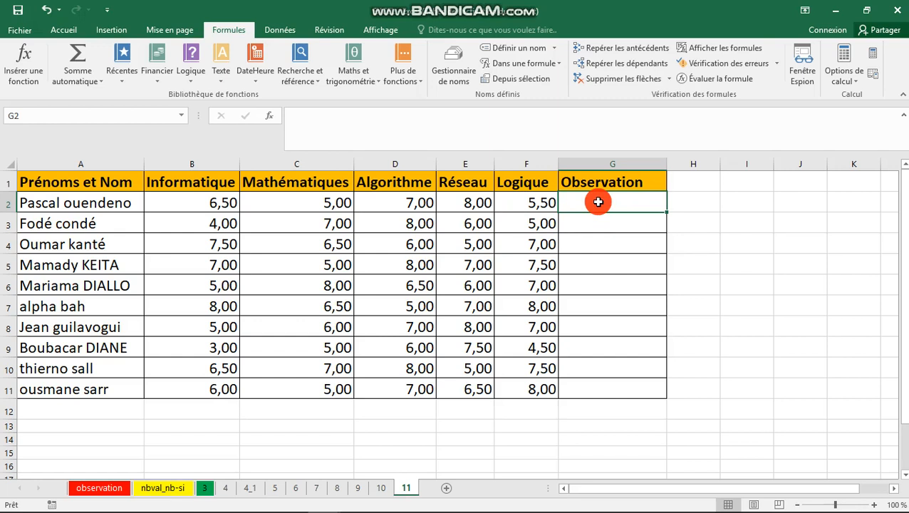
text(=)
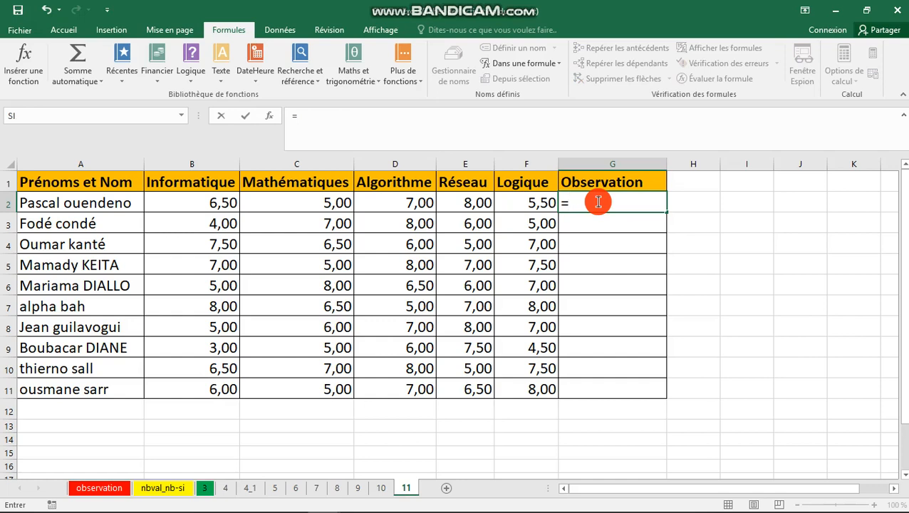
text(si)
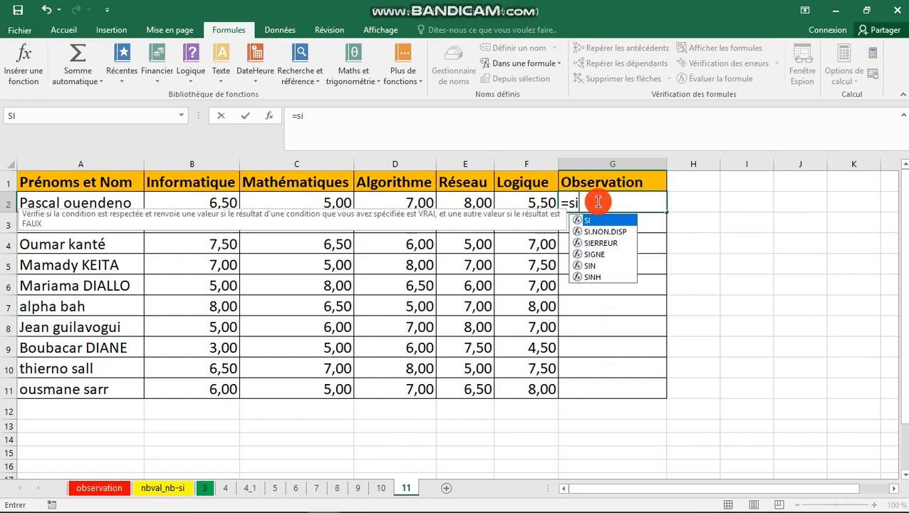
key(Tab)
text(et)
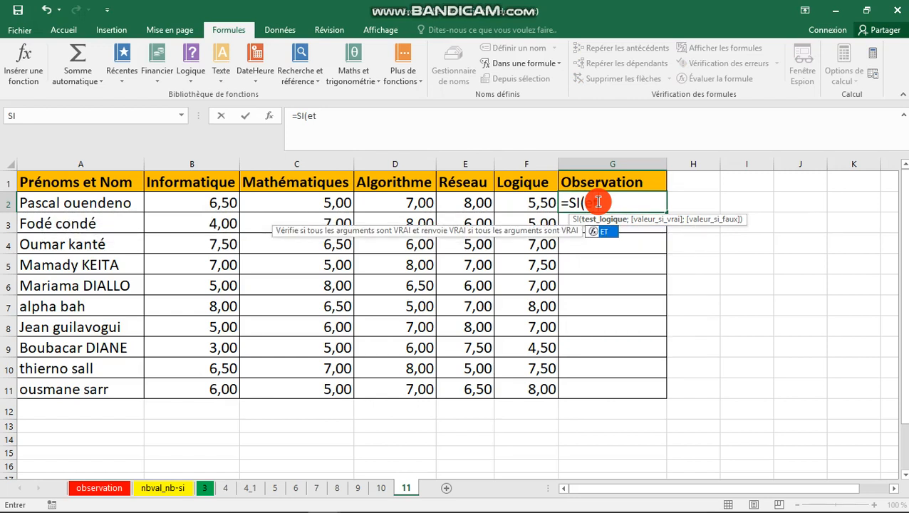
key(Tab)
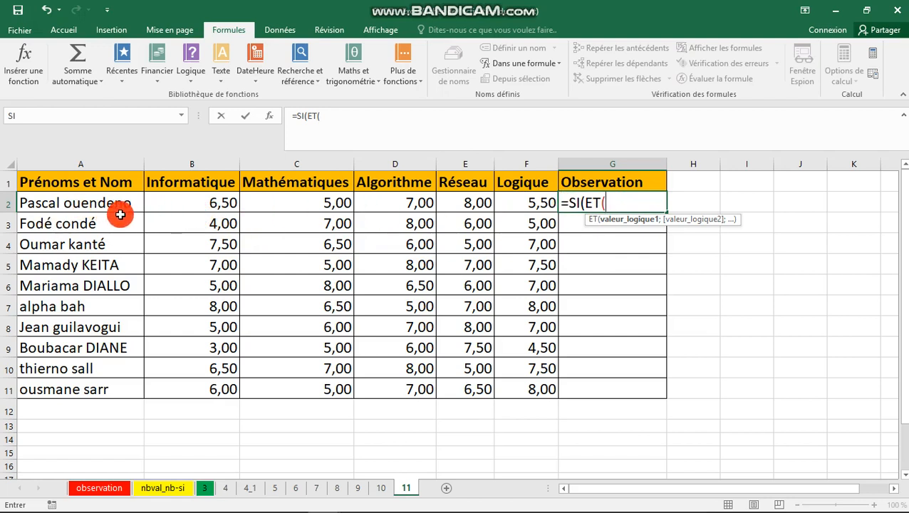
Step: Add B2>=5 as the first condition of the ET function for the Informatique grade
click(207, 205)
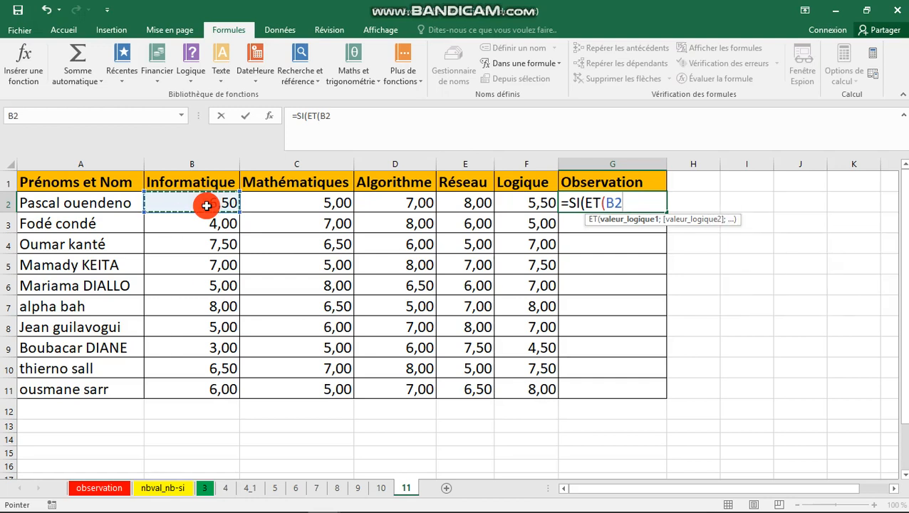
text(>)
key(super+space)
text(=)
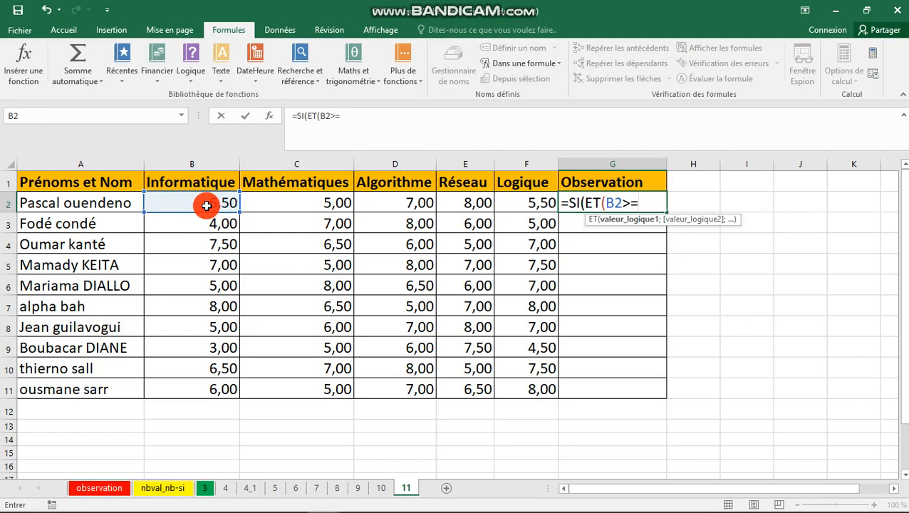
text(5;)
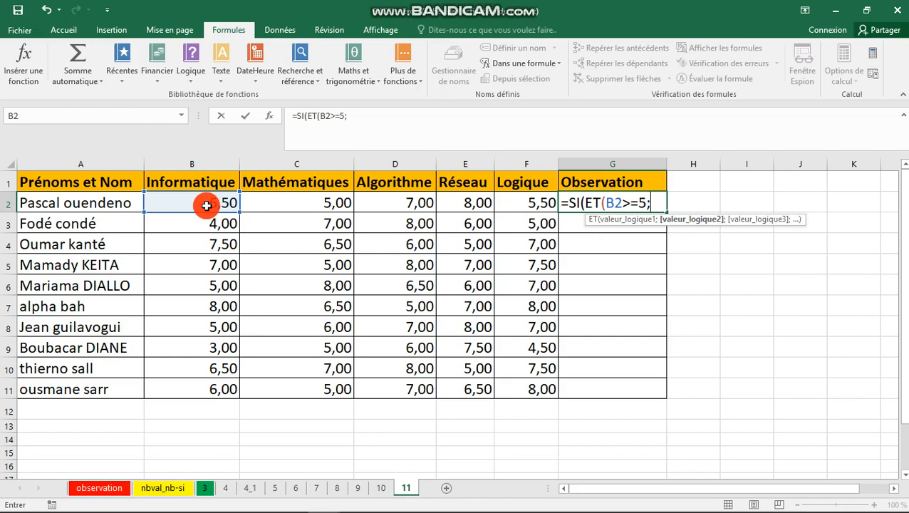
Step: Add C2>=5 as the second ET condition for the Mathématiques grade
click(318, 203)
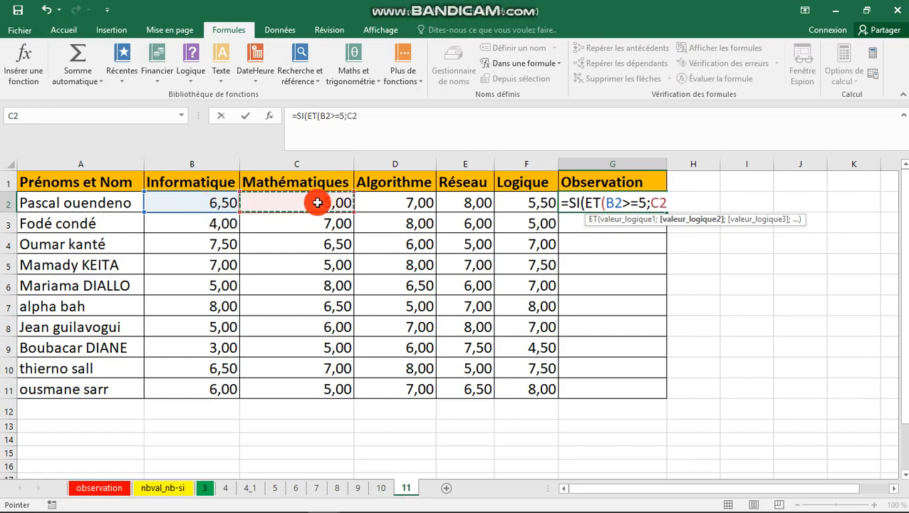
text(>)
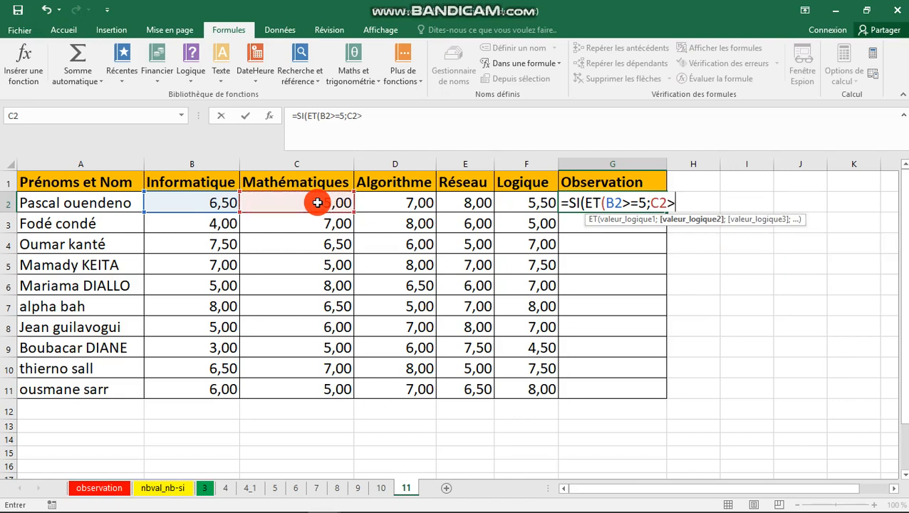
key(super+space)
text(5;)
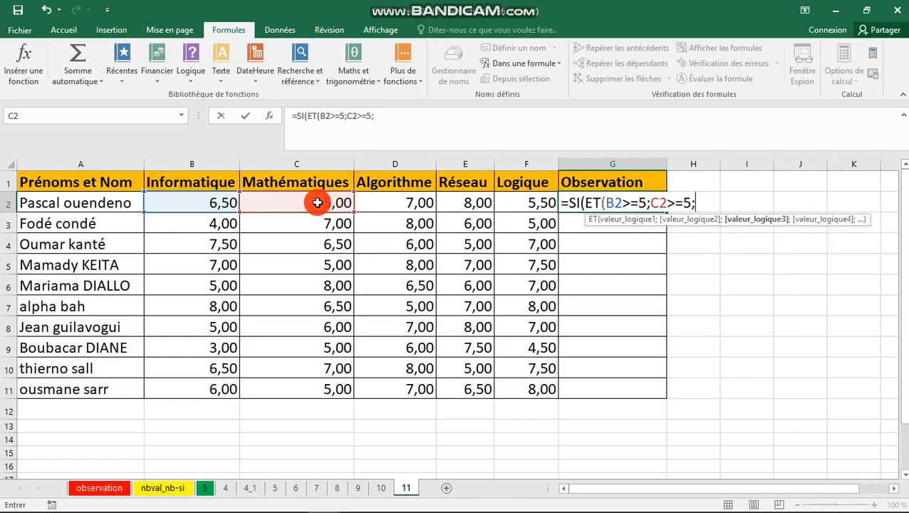
Step: Add D2>=5 as the third ET condition for the Algorithme grade
click(400, 203)
key(super+space)
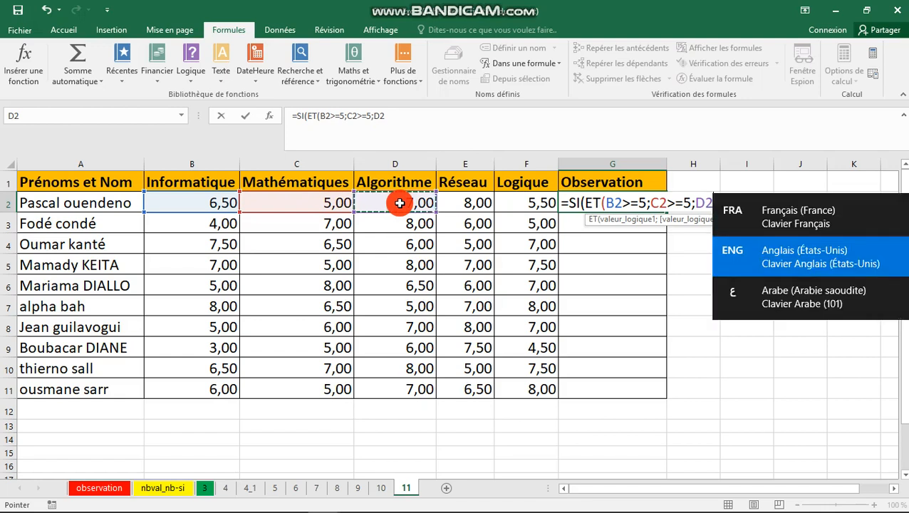
text(>=)
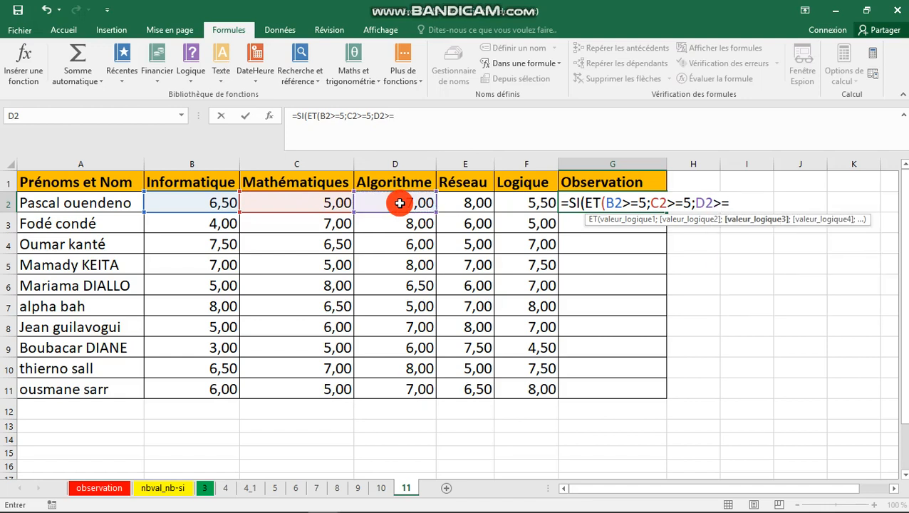
key(super+space)
text(=5;)
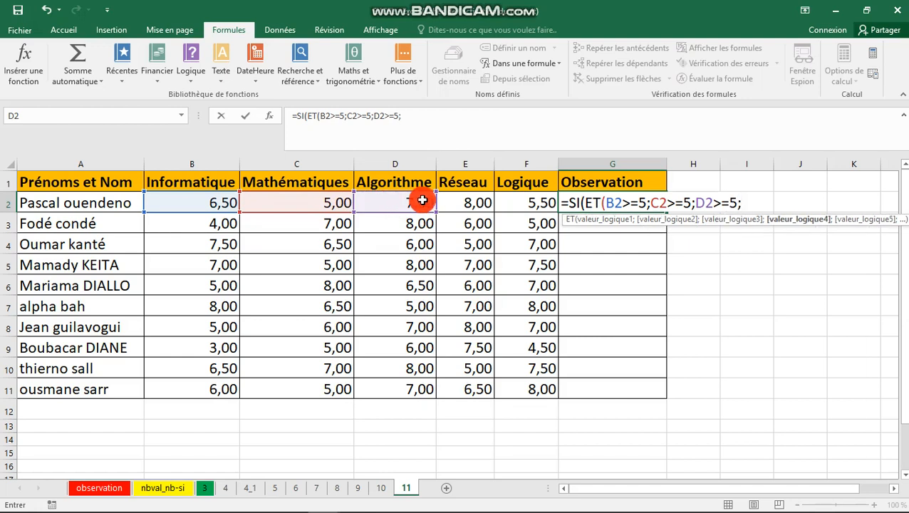
Step: Add E2>=5 as the fourth ET condition for the Réseau grade
click(471, 208)
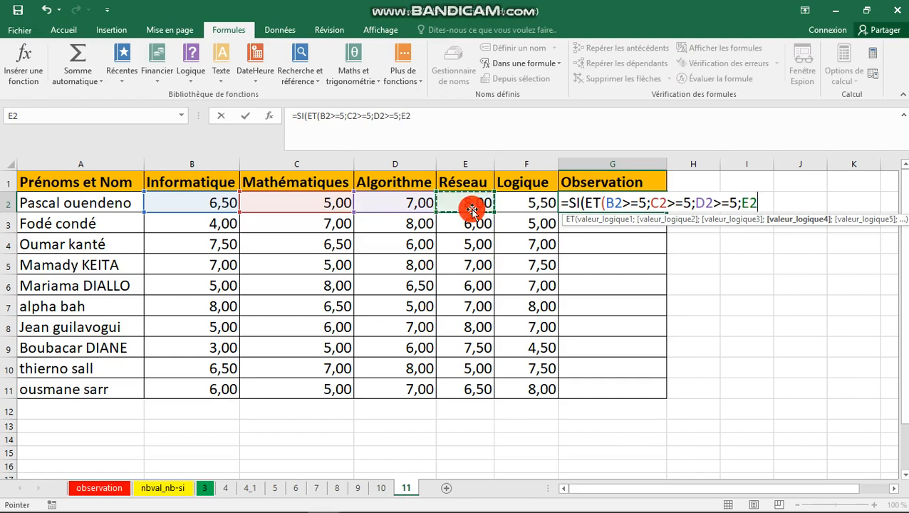
text(>)
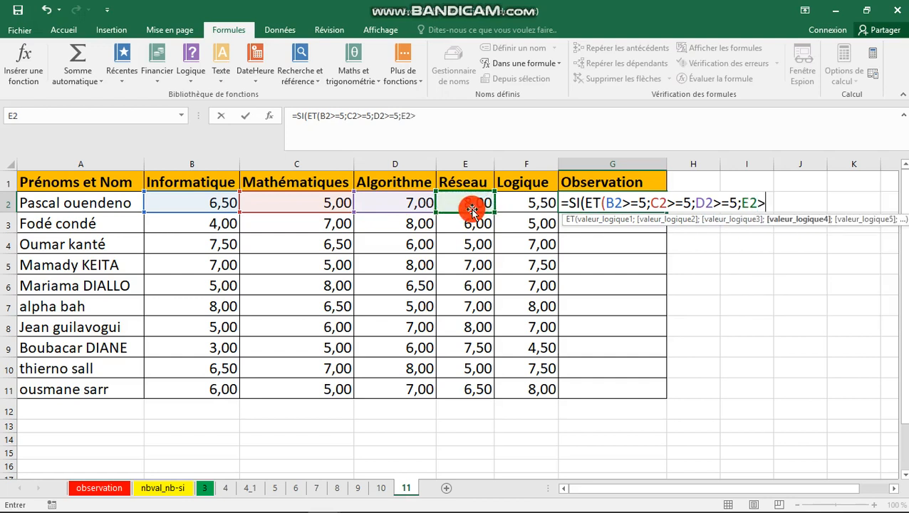
text(=%)
key(BackSpace)
key(super+space)
text(5;)
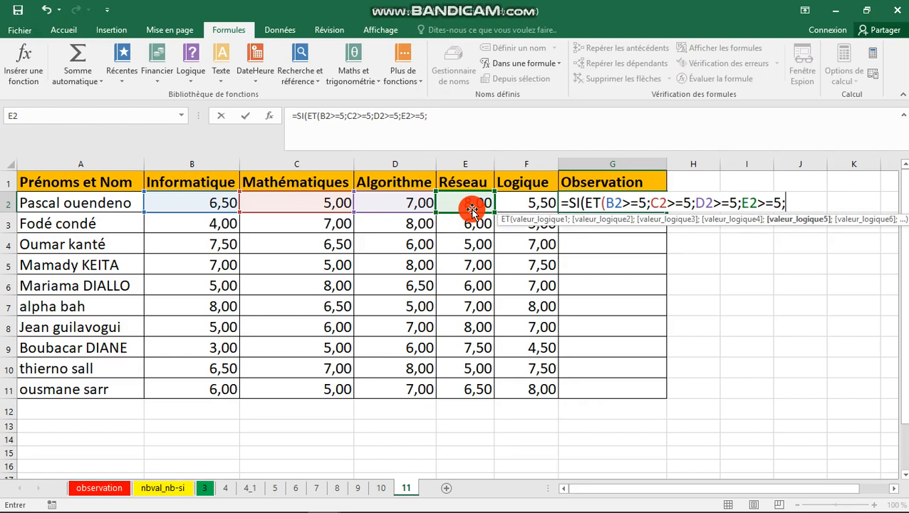
Step: Add F2>=5 as the last condition for the Logique grade and close the ET function
click(522, 207)
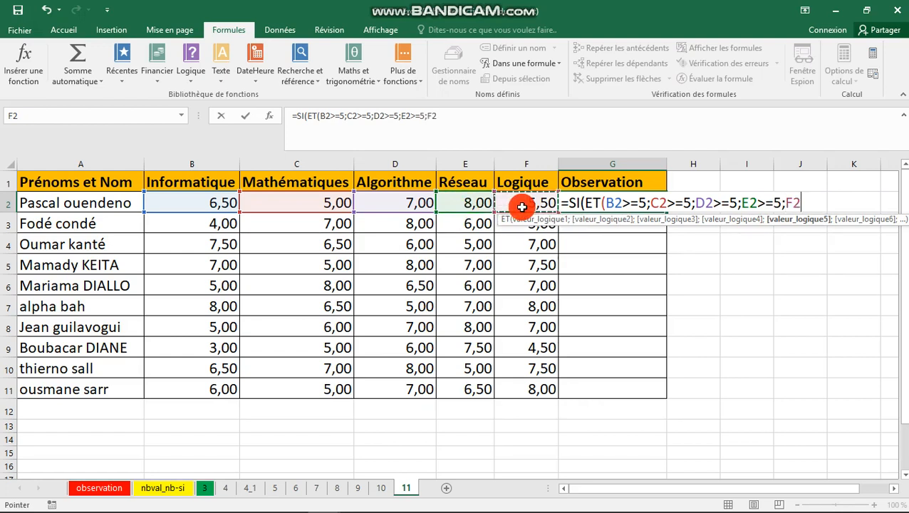
key(super+space)
text(>)
key(super+space)
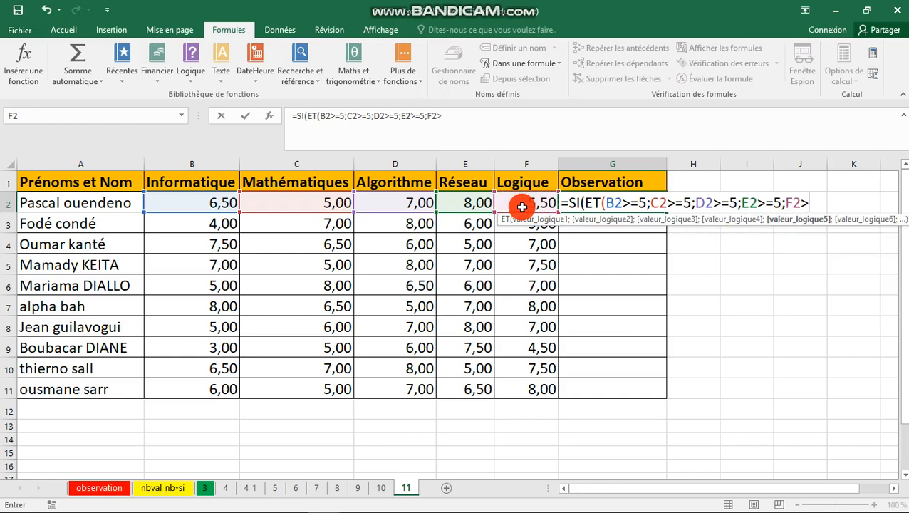
text(=5)
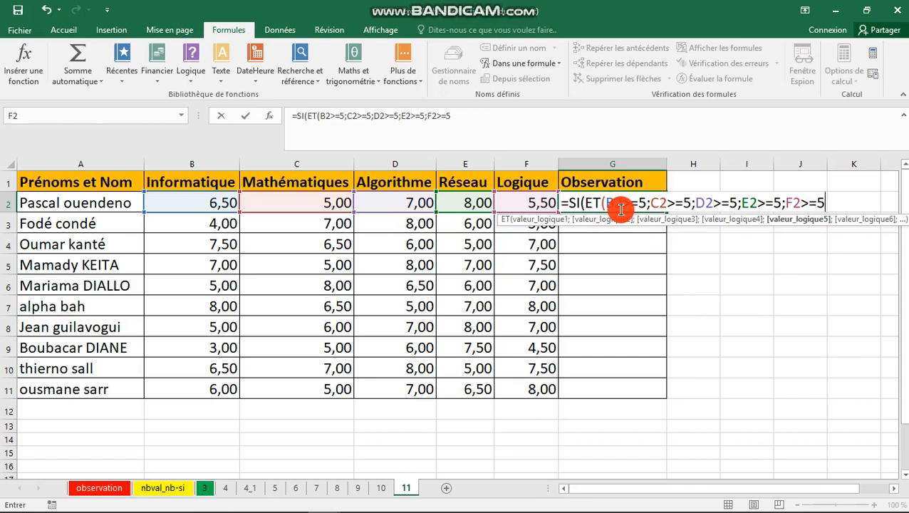
key(Right)
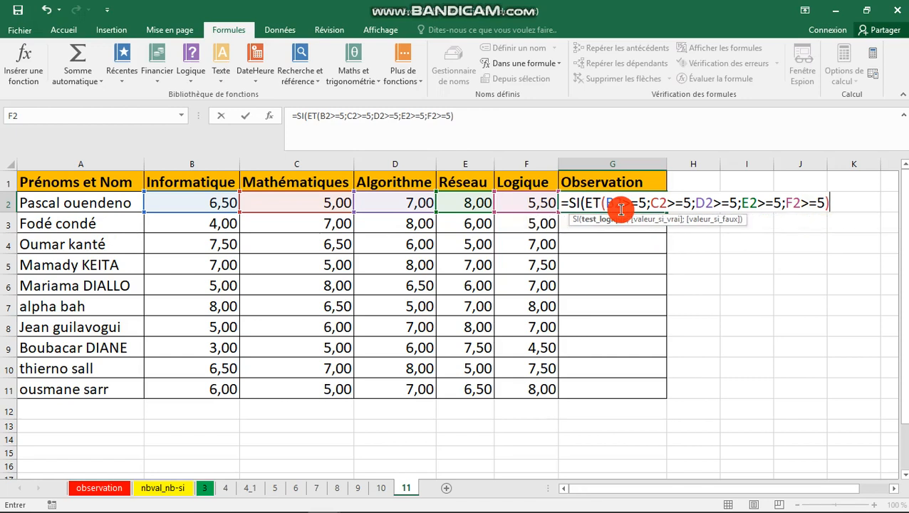
Step: Set the SI function's value-if-true argument to the text "Admis"
text(;)
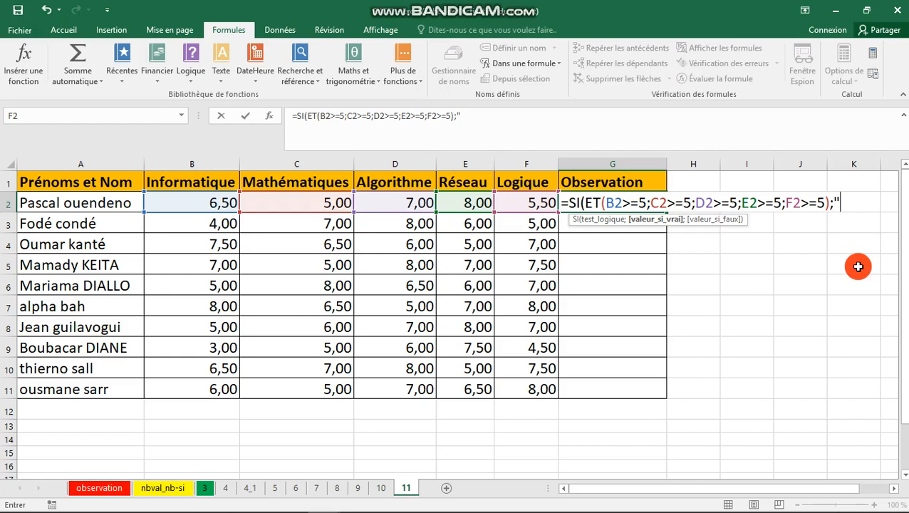
text(Admis)
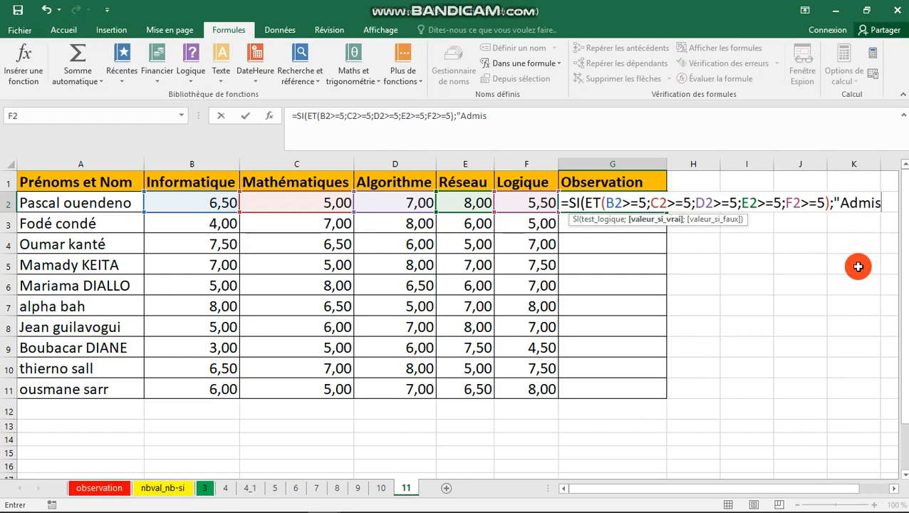
text(")
text(;)
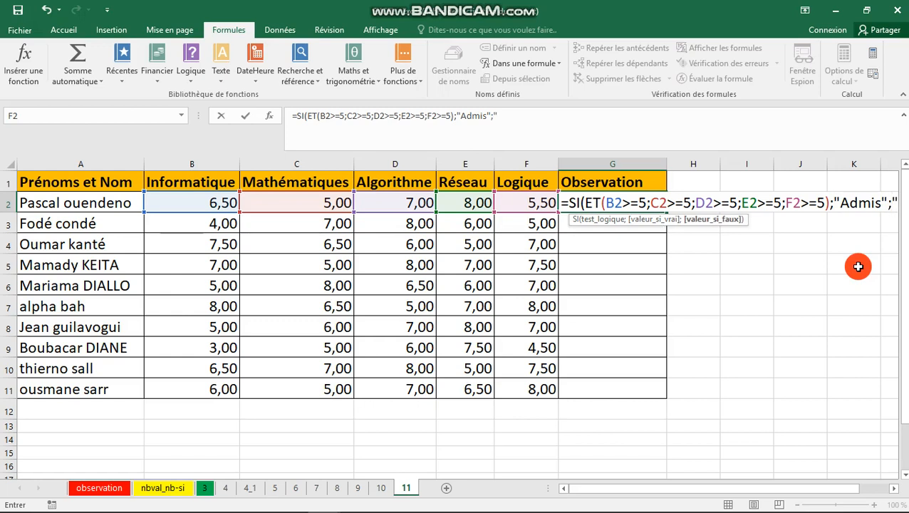
Step: Set the value-if-false argument to the text "Session", close the SI function and commit the formula in G2
text("Sesi)
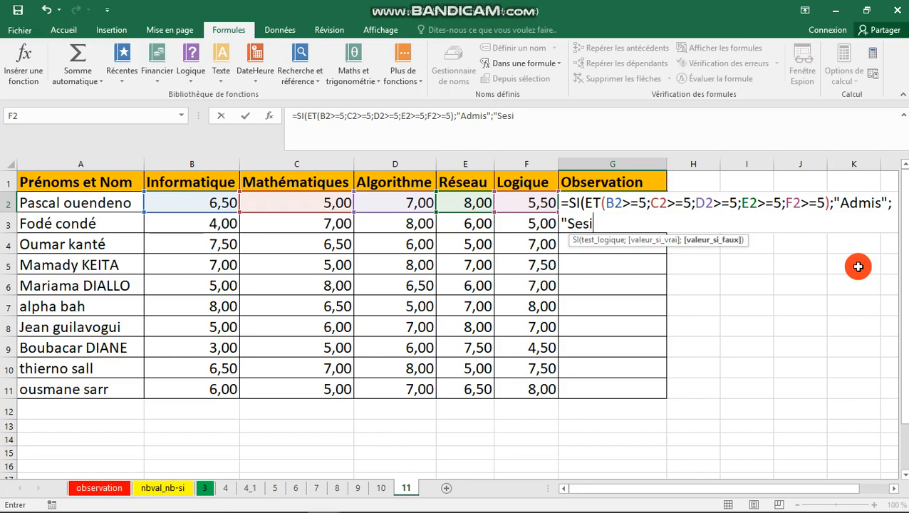
text(on)
key(BackSpace)
key(BackSpace)
text(sion)
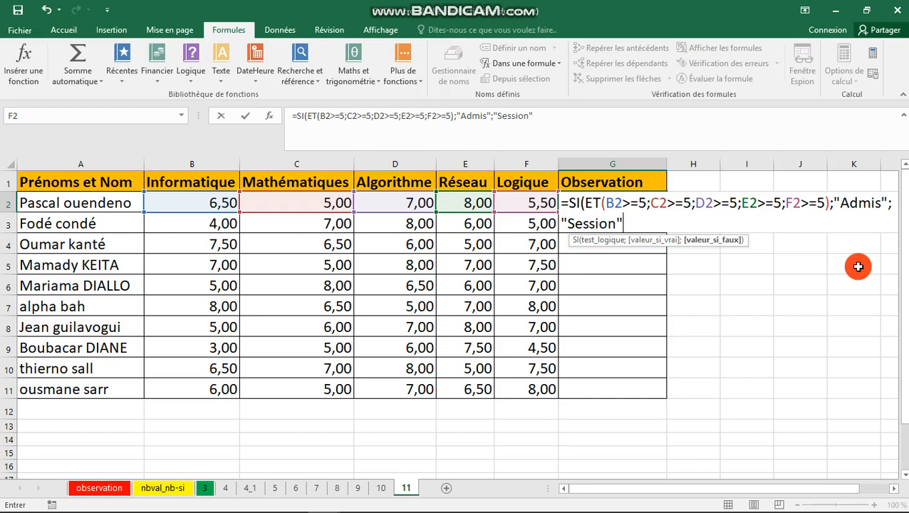
text("))
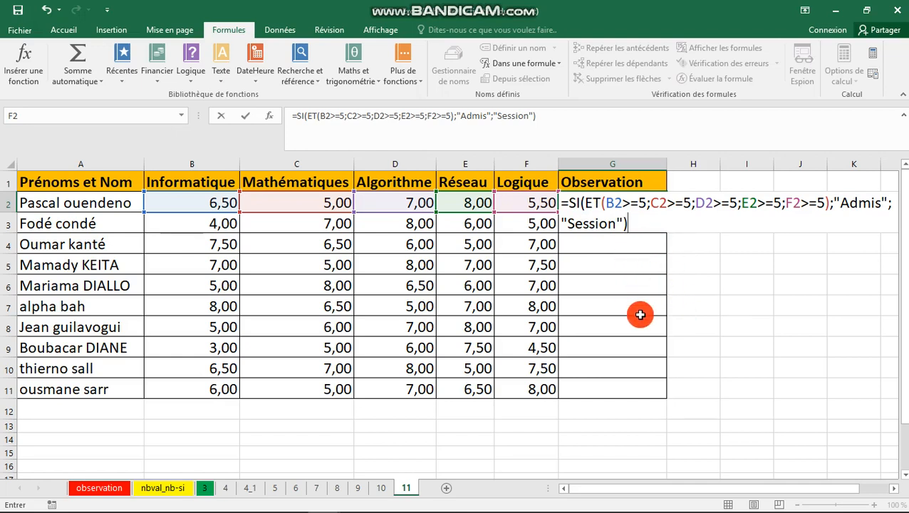
key(Return)
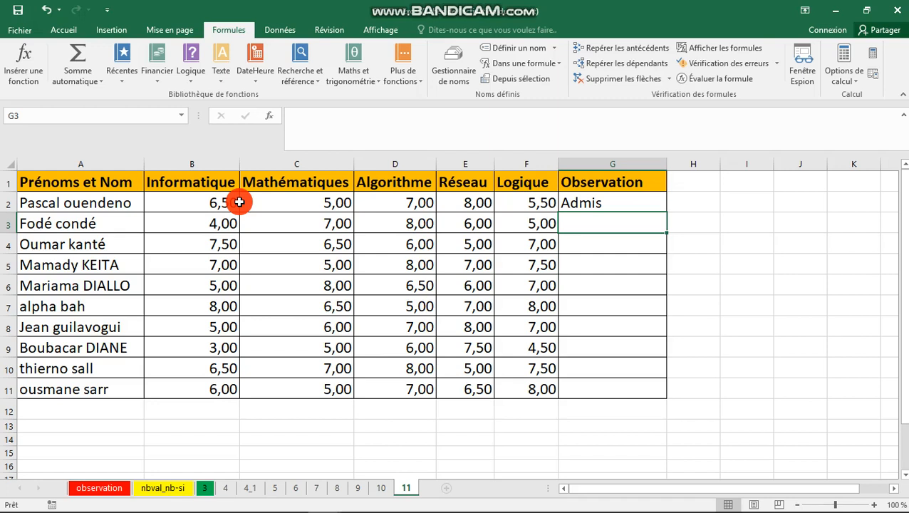
Step: Fill the G2 formula down the Observation column to G11
click(623, 200)
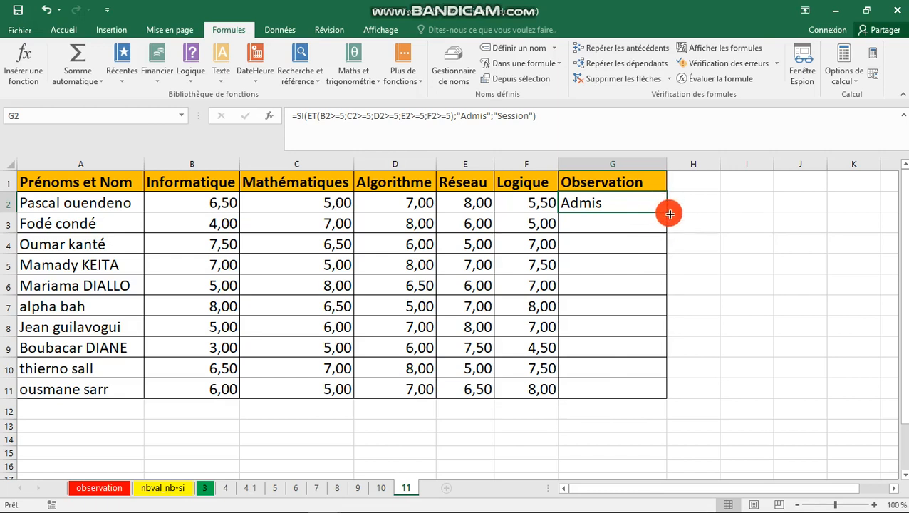
drag(668, 212, 651, 391)
click(592, 435)
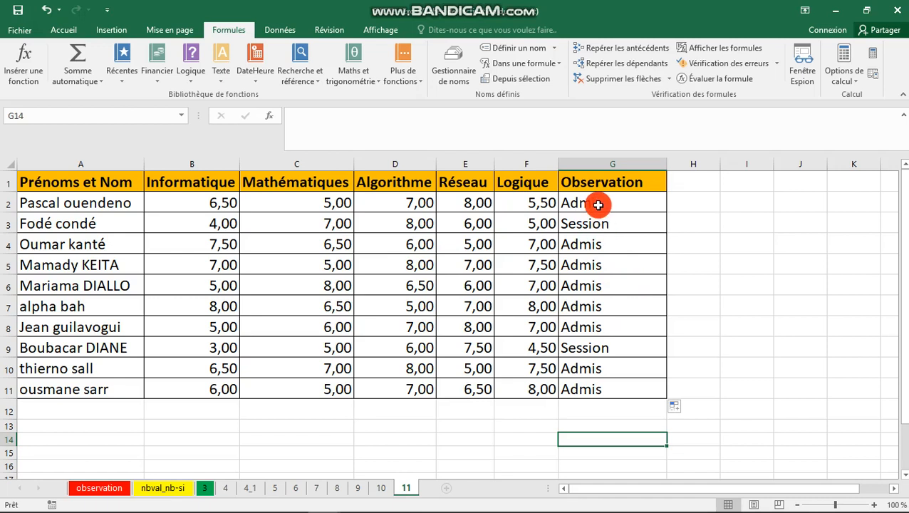
Step: Clear the copied formulas from G3:G11, keeping only the one in G2
drag(598, 205, 610, 392)
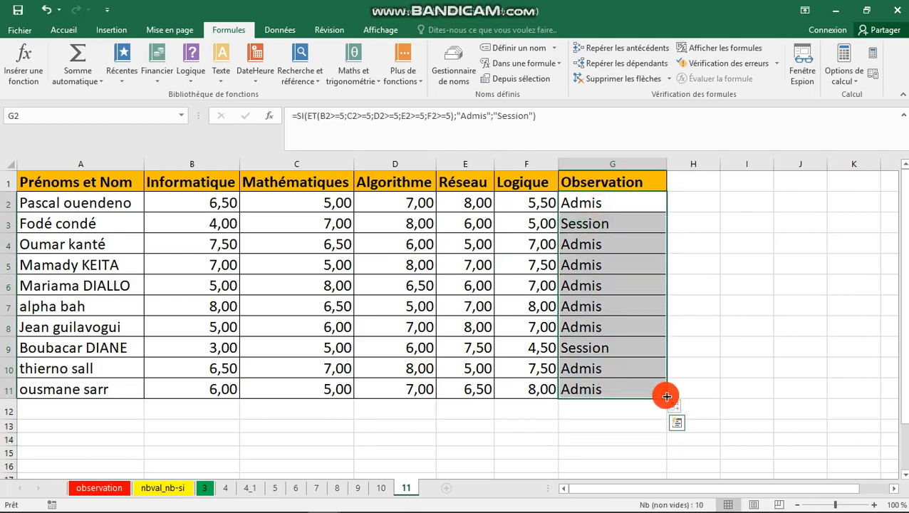
drag(666, 397, 632, 215)
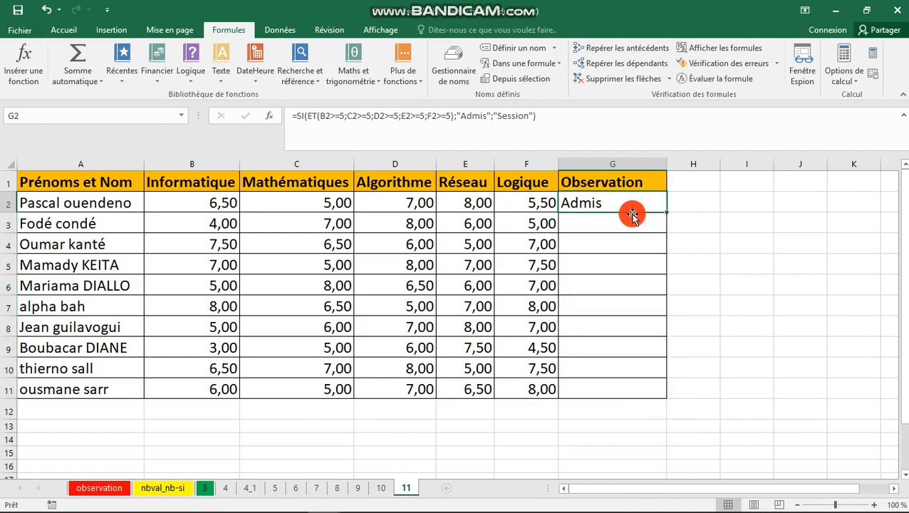
click(746, 260)
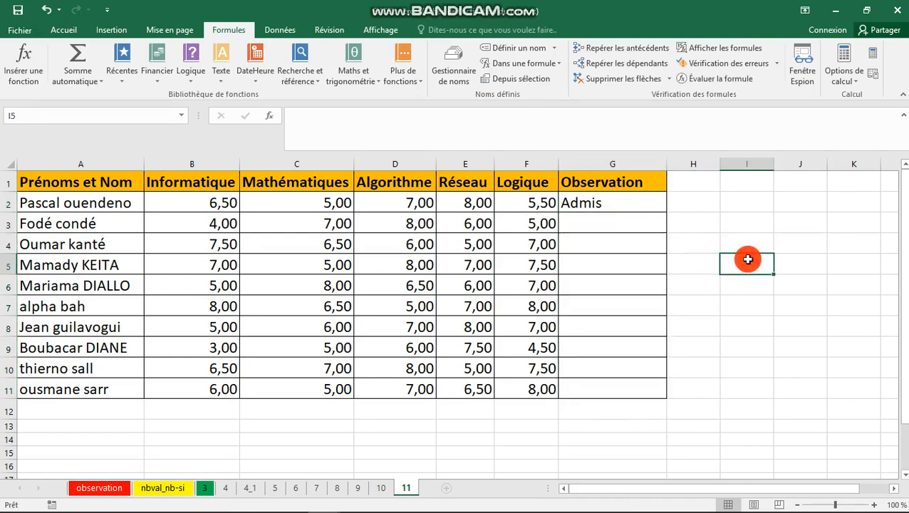
Step: Autofill the formula from G2 through the last student row, G11
click(637, 202)
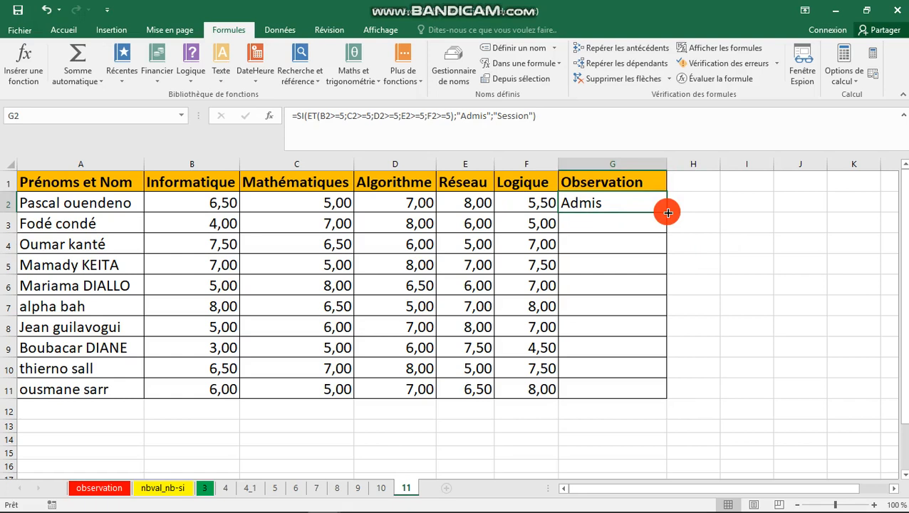
double_click(668, 212)
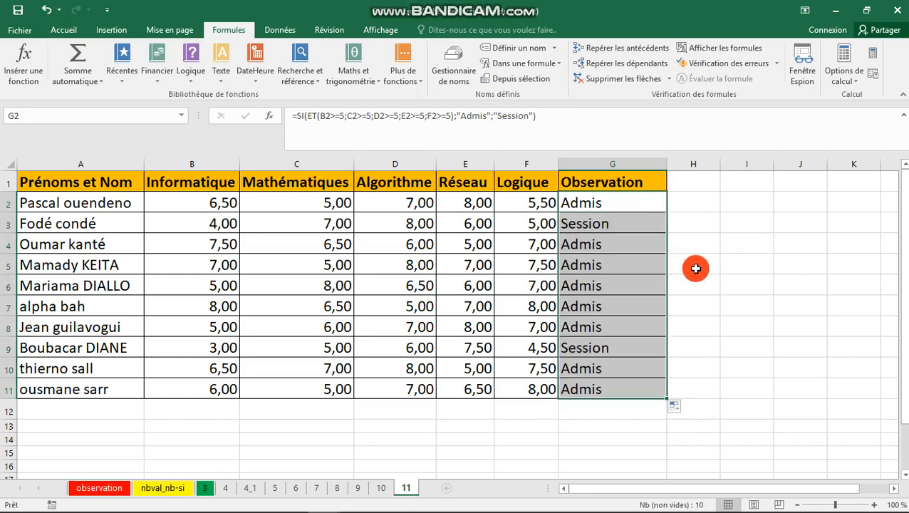